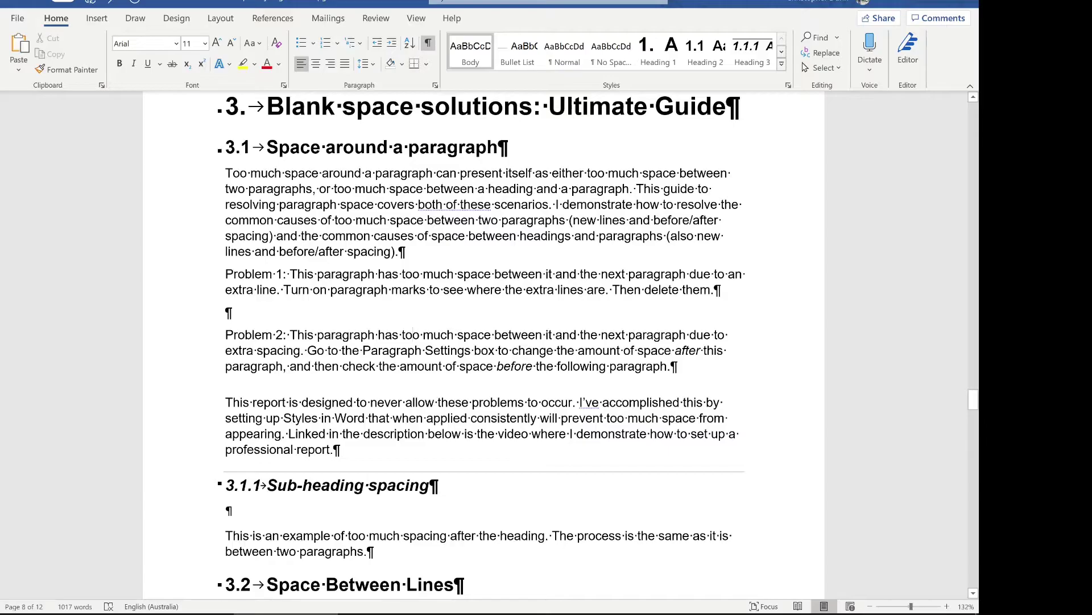
- Toggle the formatting marks off and on, then delete the empty paragraph above Problem 2
left_click(429, 43)
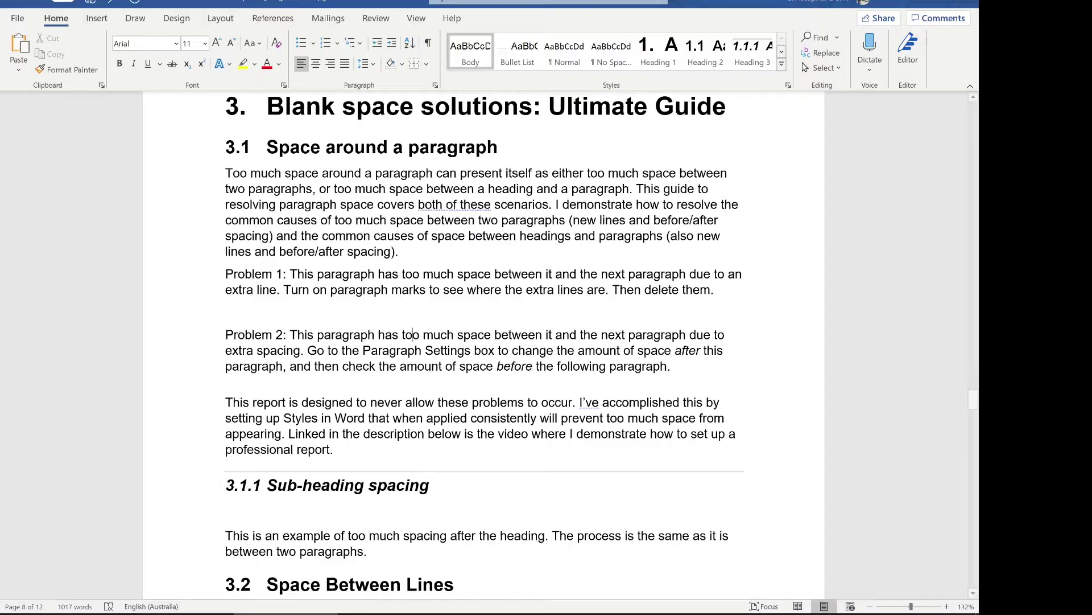
left_click(429, 43)
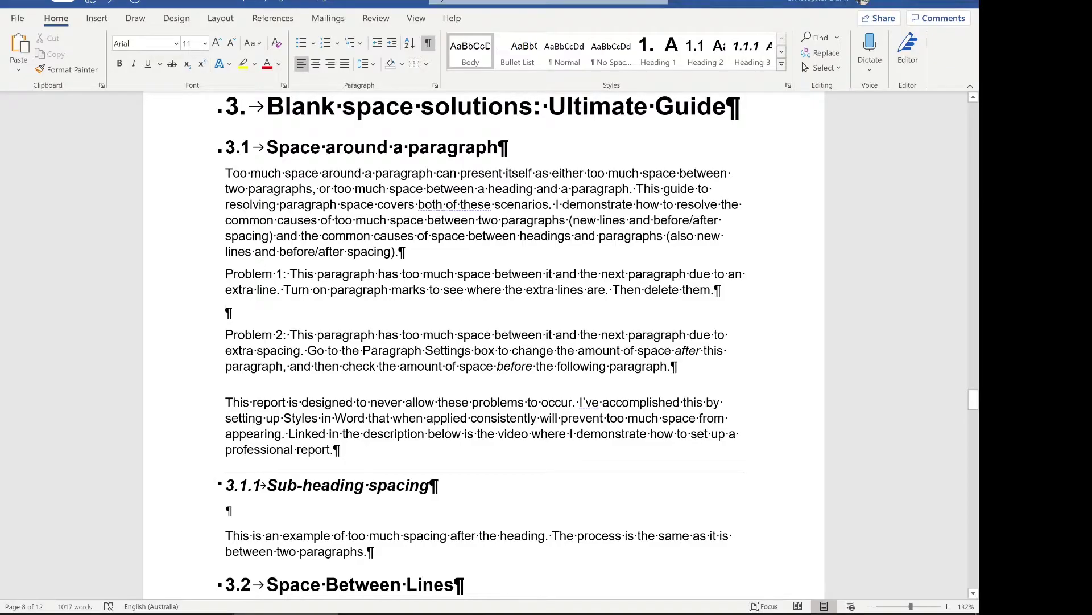
key("Delete")
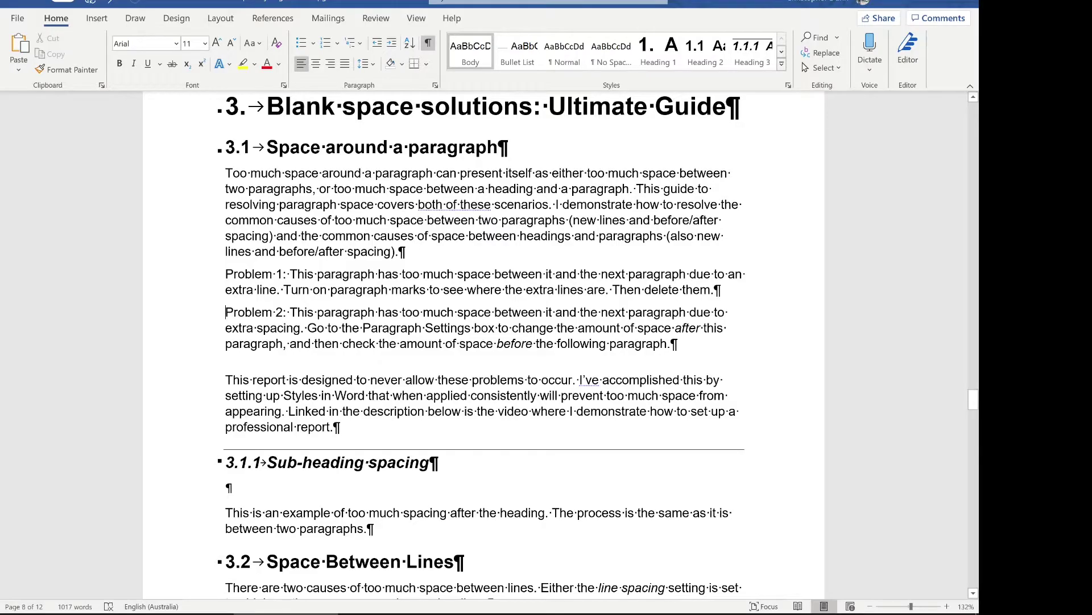
- Test deleting at the Problem 2 and 'This report' boundaries, undoing each change
key("Delete")
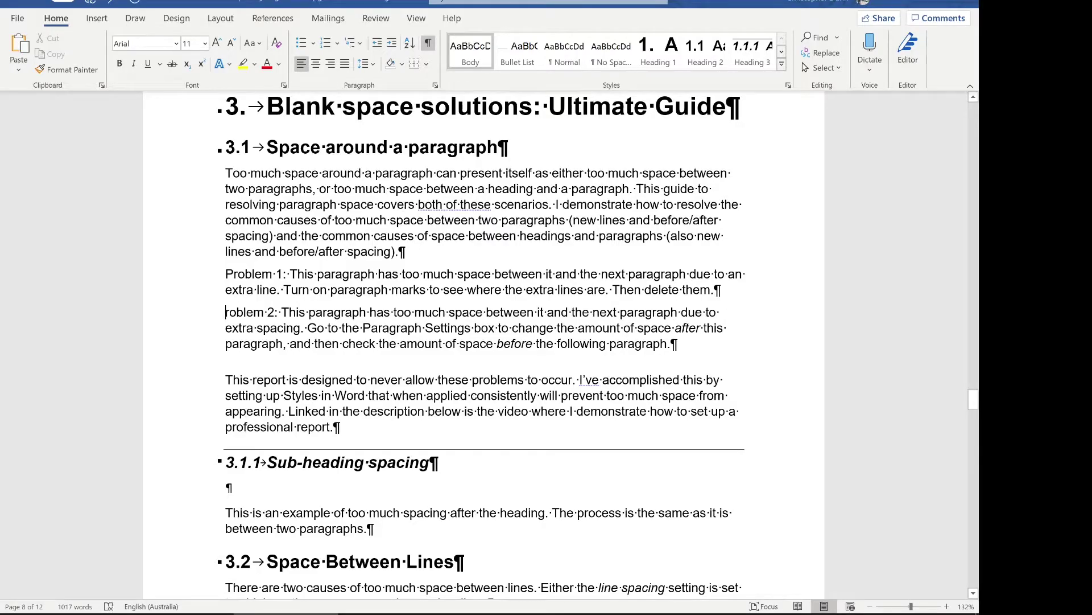
key("ctrl+z")
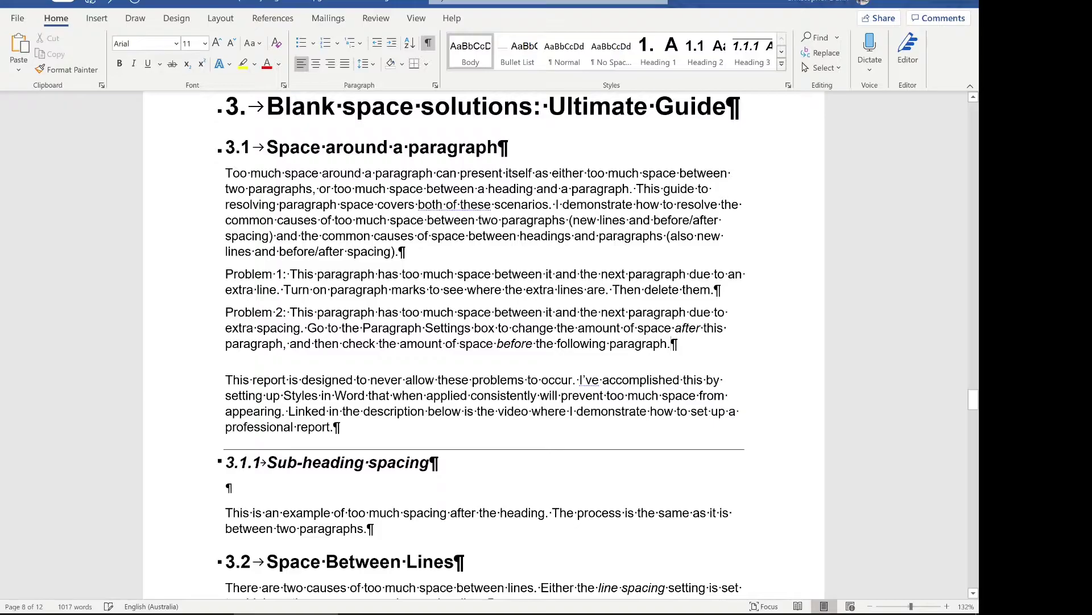
key("Delete")
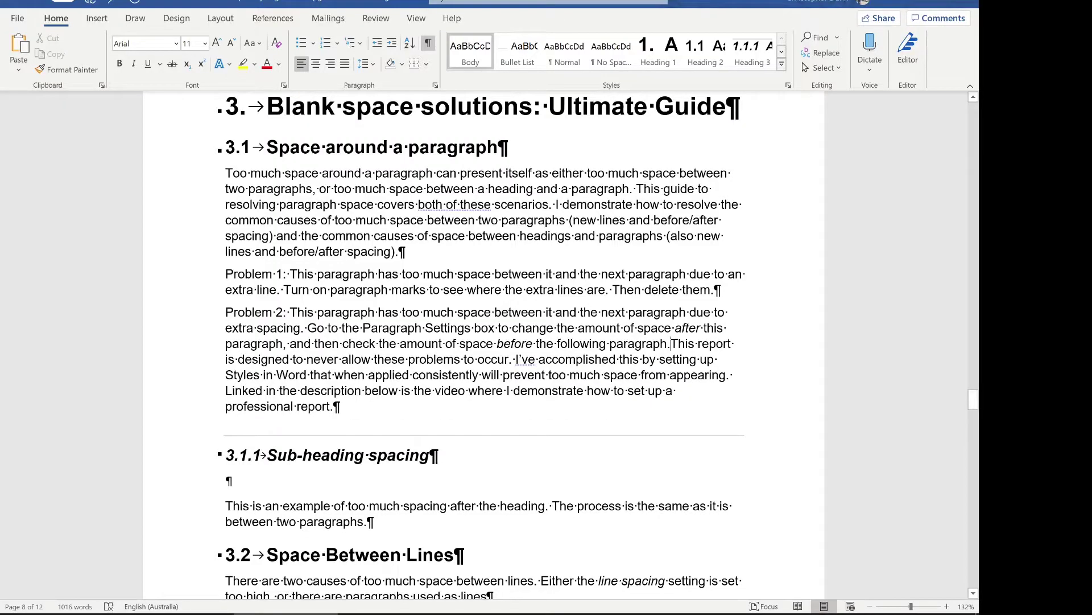
key("ctrl+z")
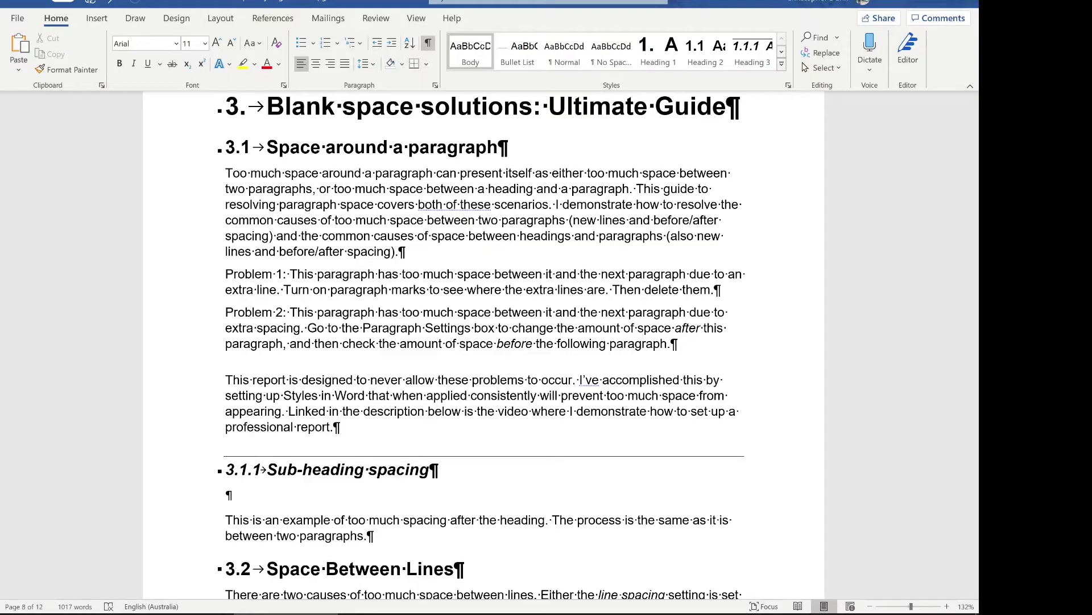
- In the Paragraph dialog, change Problem 2's Spacing After from 18 pt to 6 pt
left_click(435, 86)
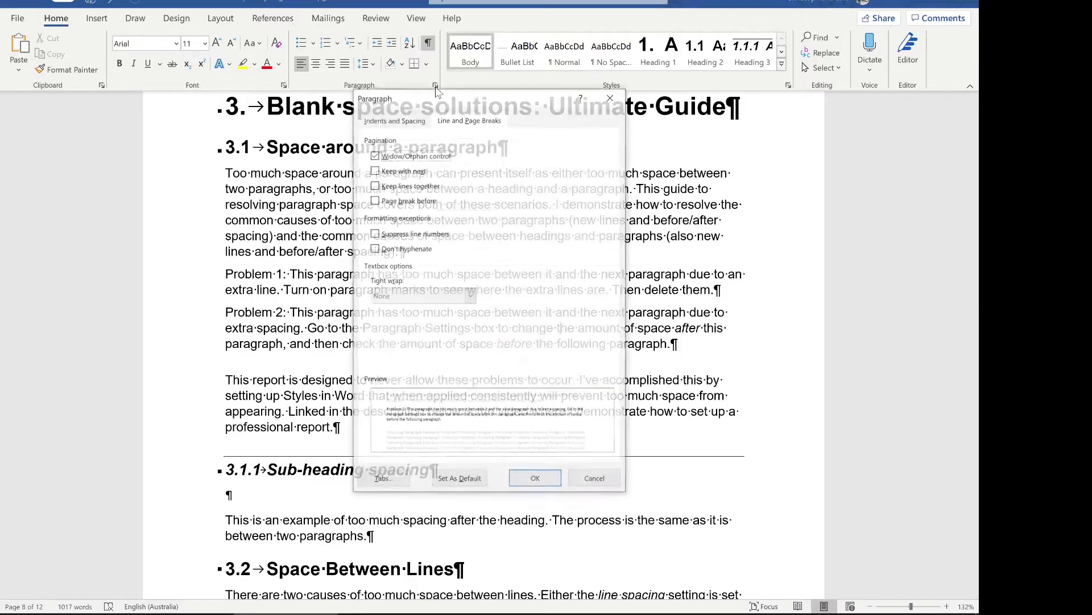
left_click(423, 120)
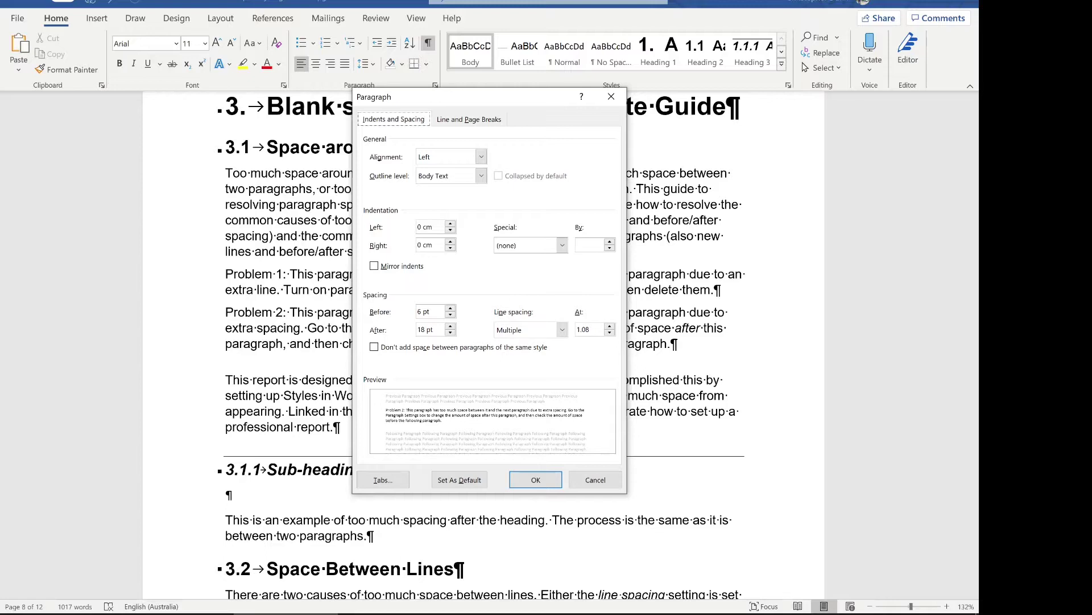
left_click_drag(426, 330, 392, 325)
type("6")
left_click(547, 480)
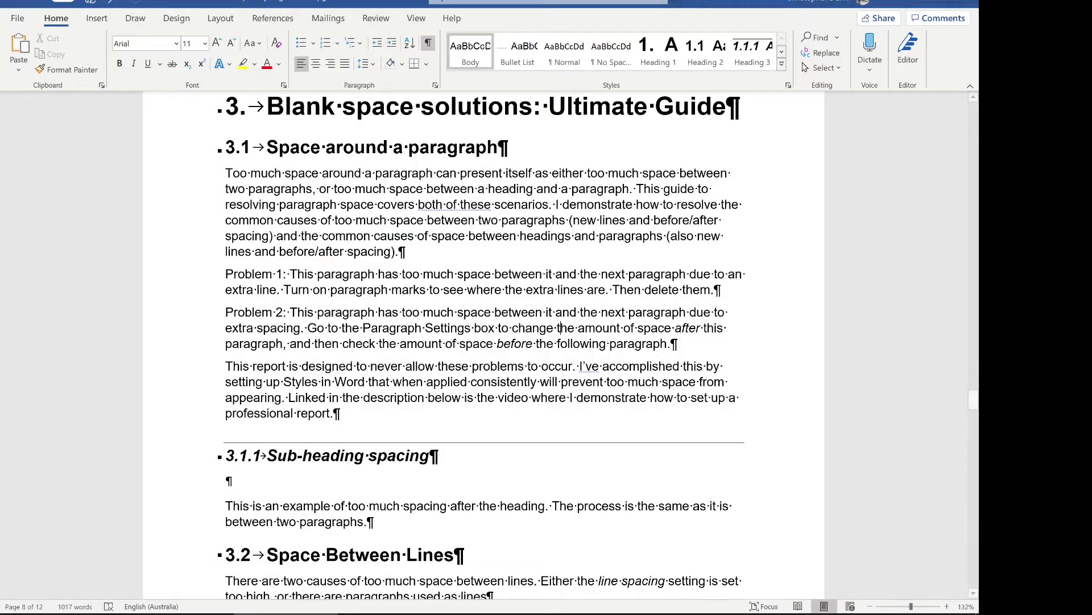
- Delete the blank line under 3.1.1, check the heading's spacing unchanged, and select the 1.08 spacing text
left_click(227, 480)
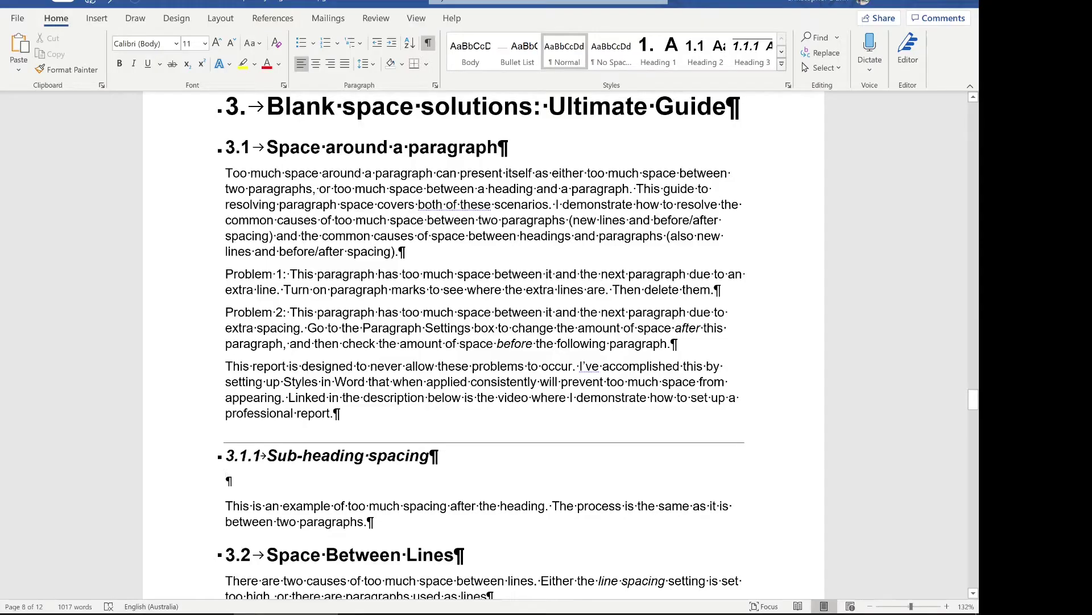
key("Delete")
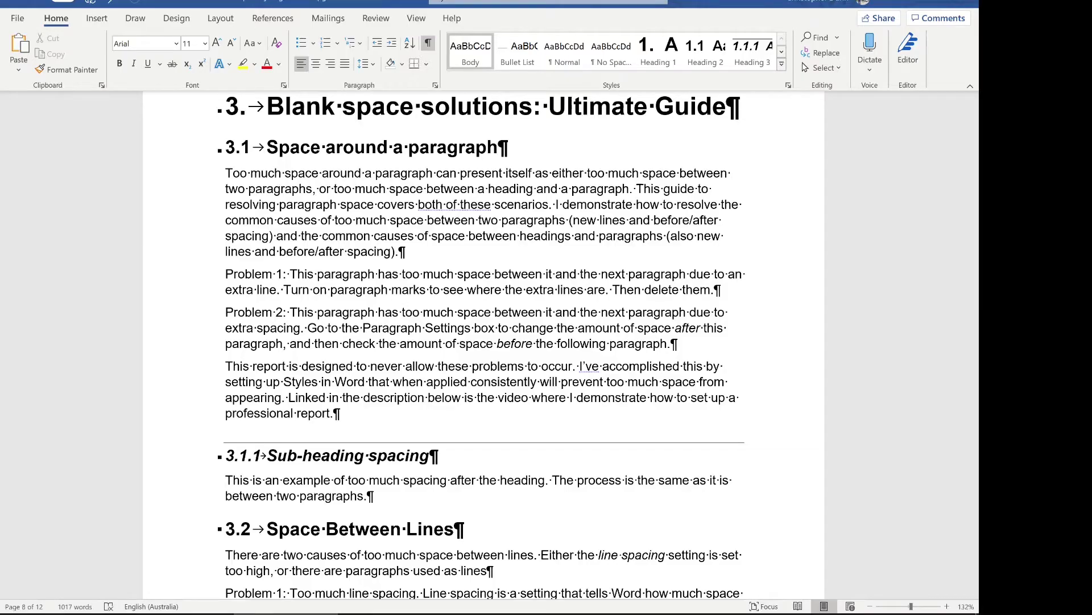
left_click(327, 453)
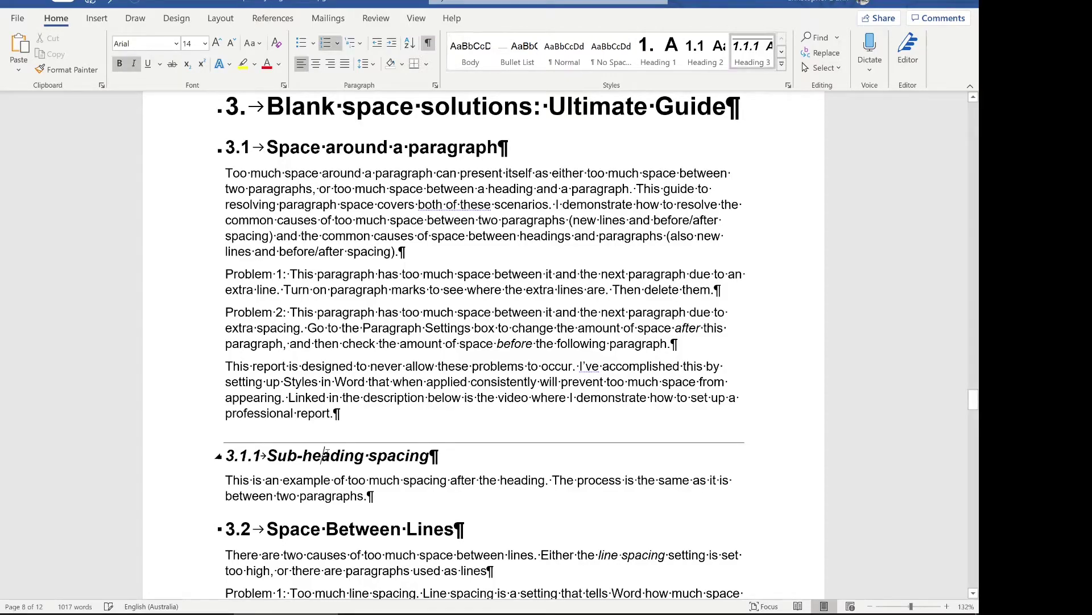
left_click(435, 85)
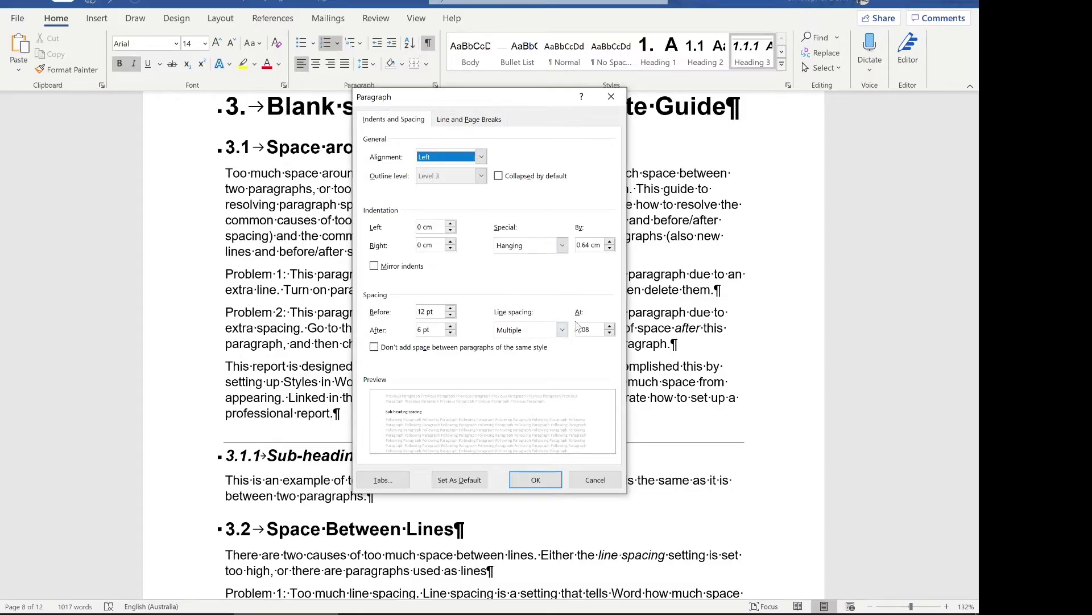
left_click(596, 480)
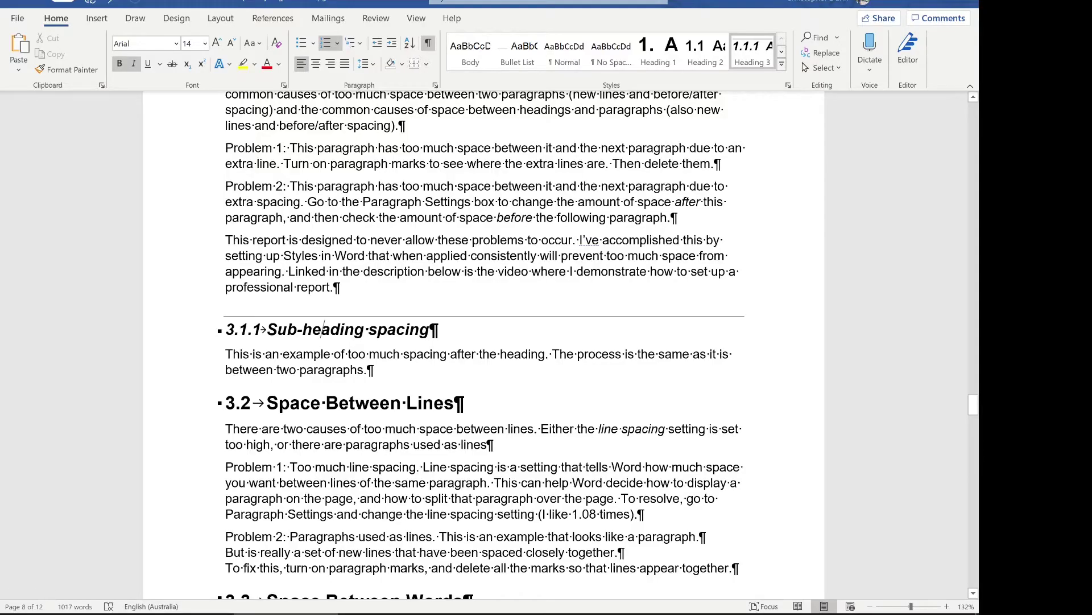
left_click_drag(637, 514, 420, 501)
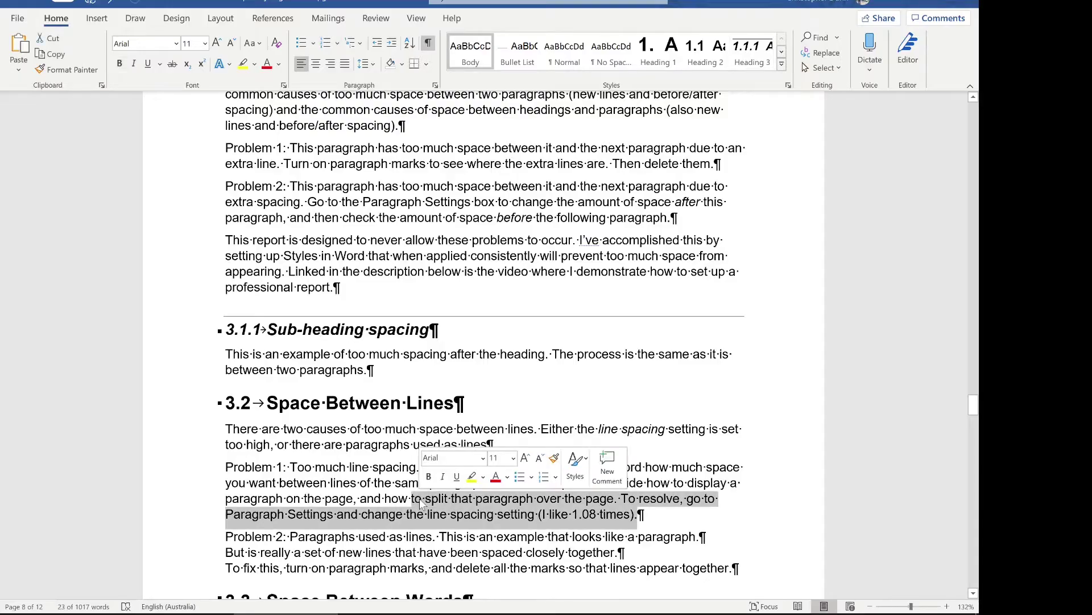
- Hide formatting marks and set the Problem 1 paragraph's line spacing At value to 3
scroll(420, 500, "down", 1)
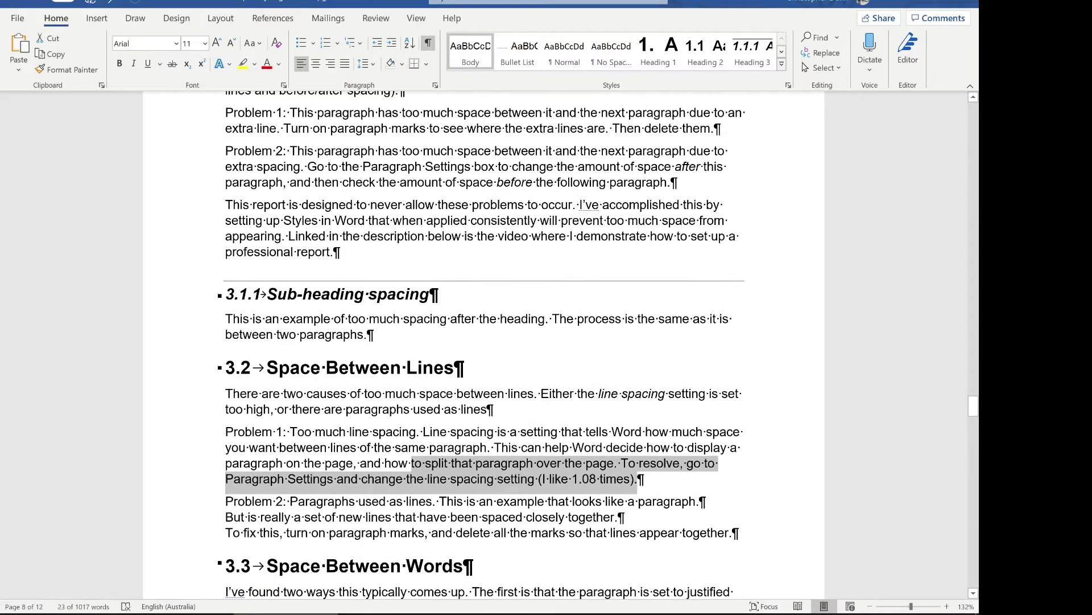
left_click(430, 44)
left_click(410, 464)
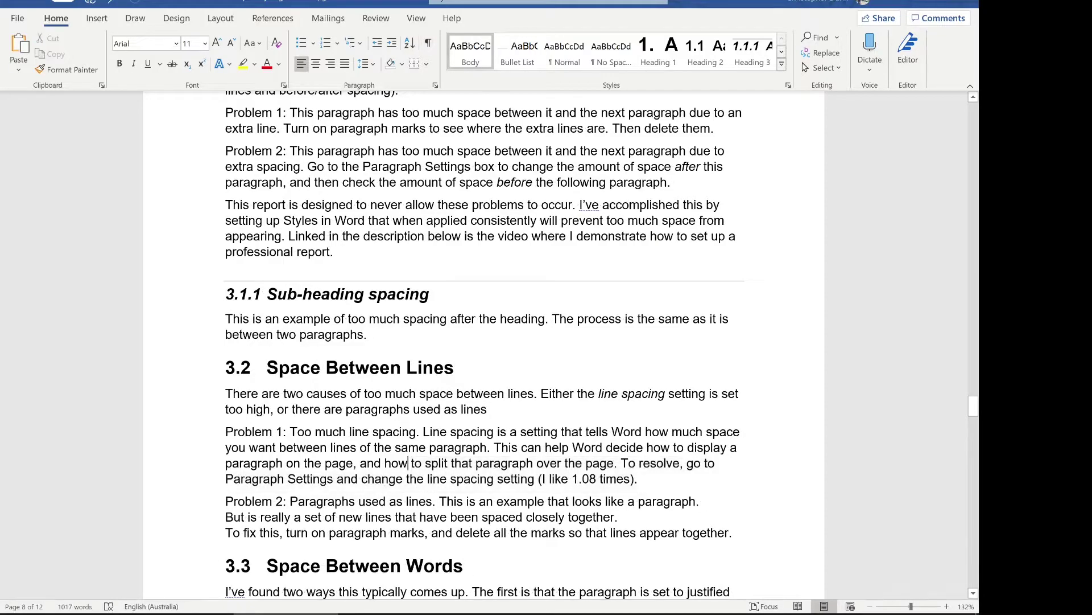
left_click(435, 85)
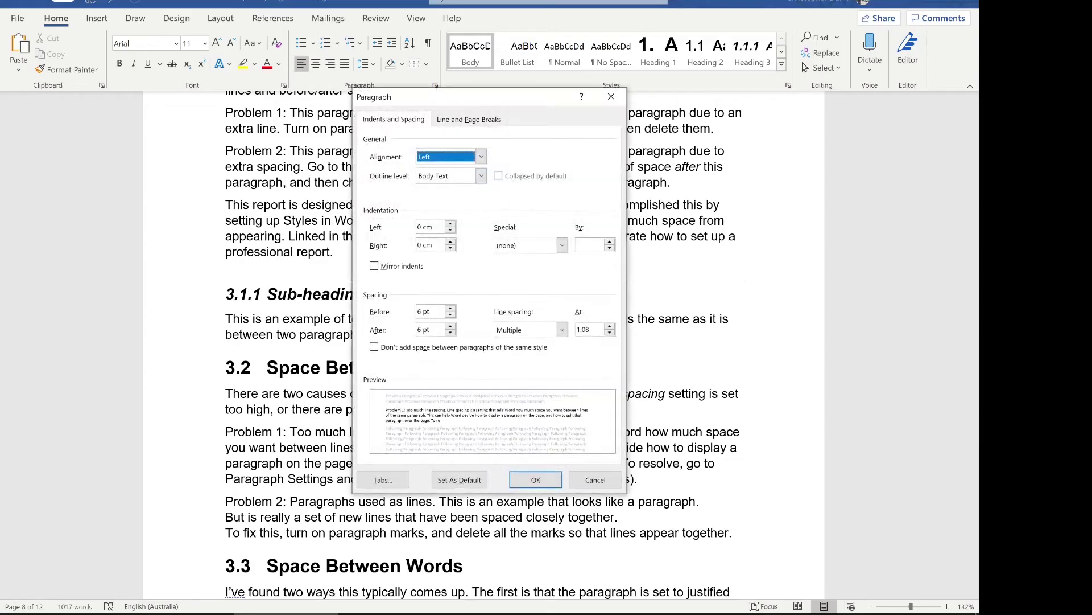
double_click(583, 330)
type("3")
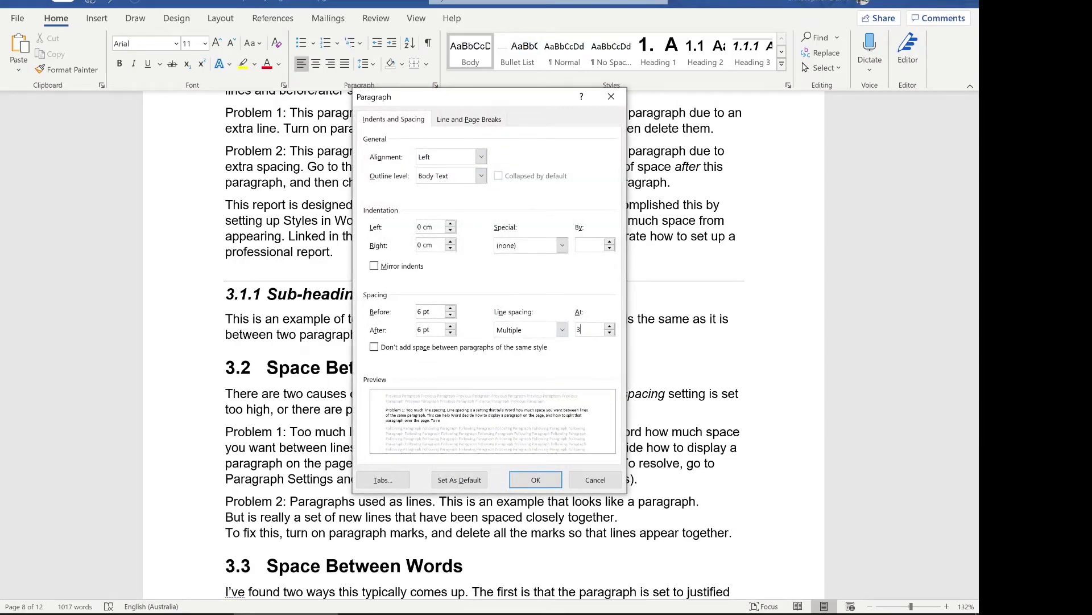
left_click(536, 480)
- Select the triple-spaced Problem 1 paragraph, then turn paragraph marks back on
scroll(538, 485, "down", 3)
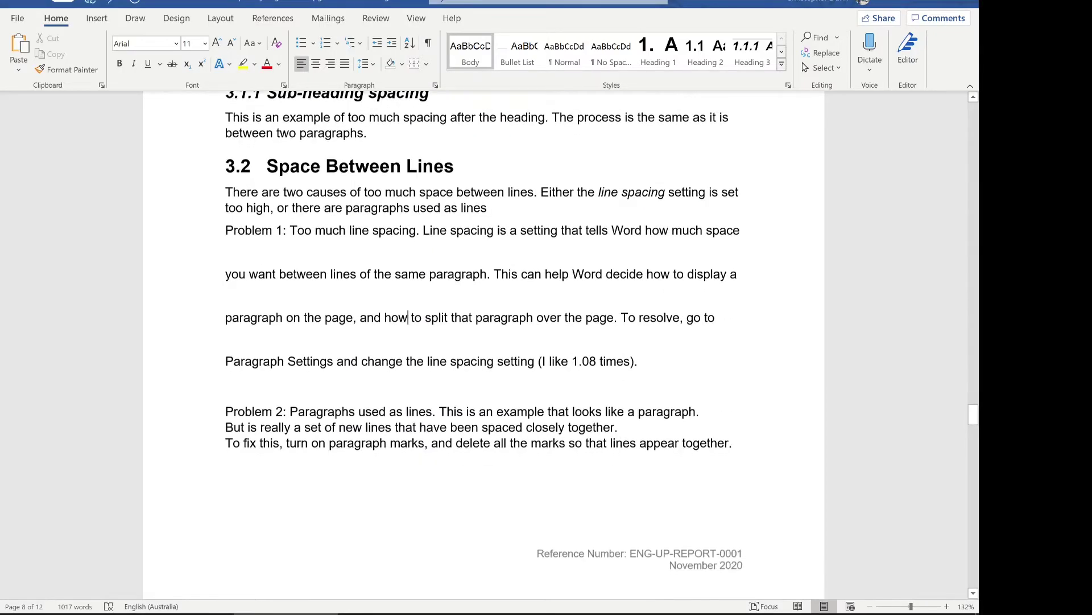
left_click_drag(643, 378, 262, 240)
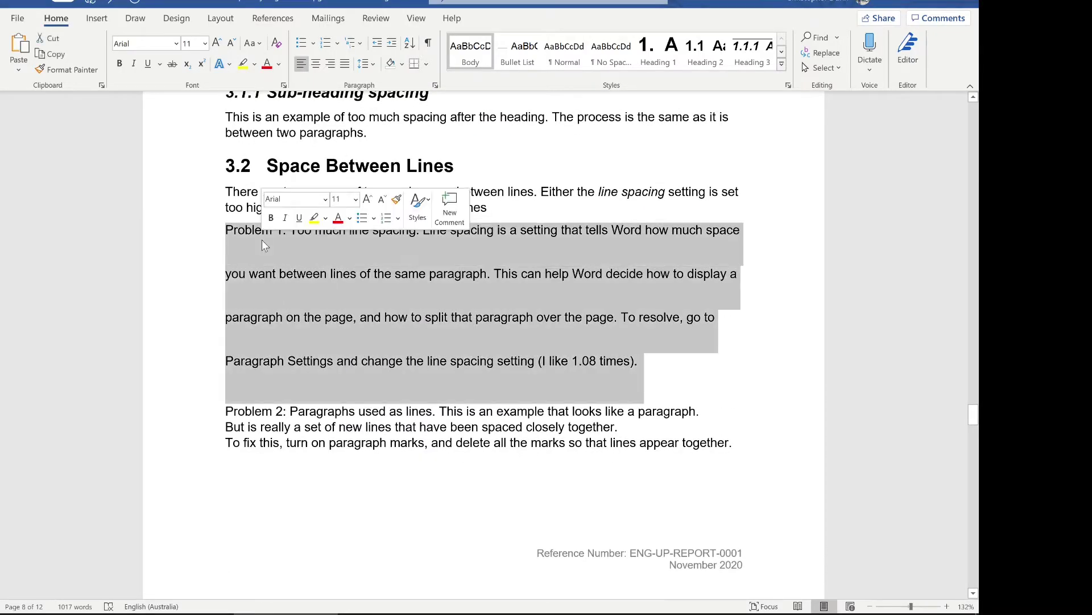
left_click(338, 394)
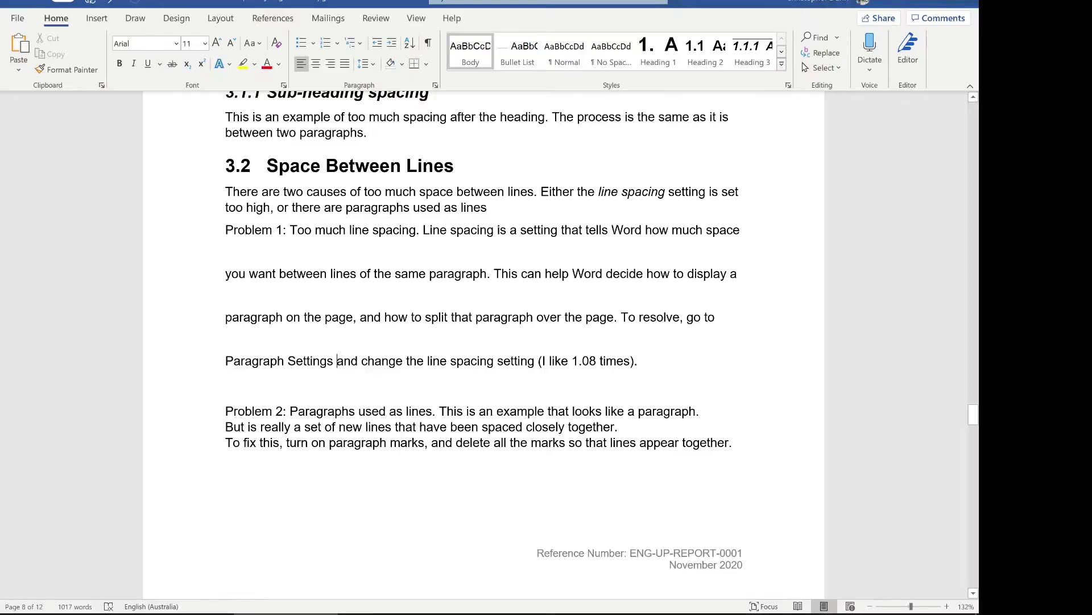
left_click(428, 42)
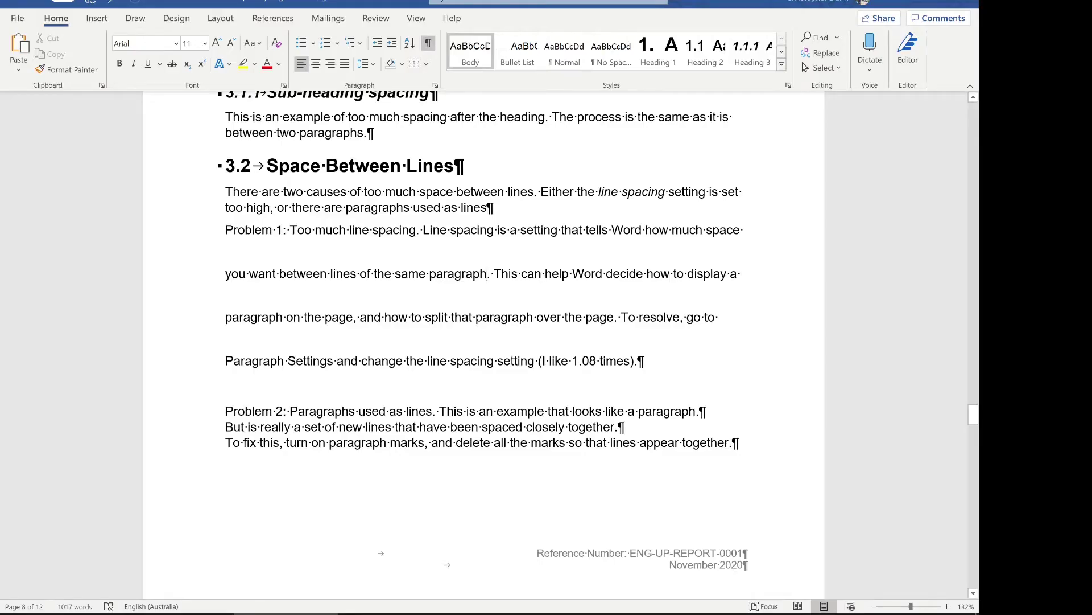
- Return Problem 1 to Multiple line spacing at 1.08 and hide the formatting marks
left_click(436, 85)
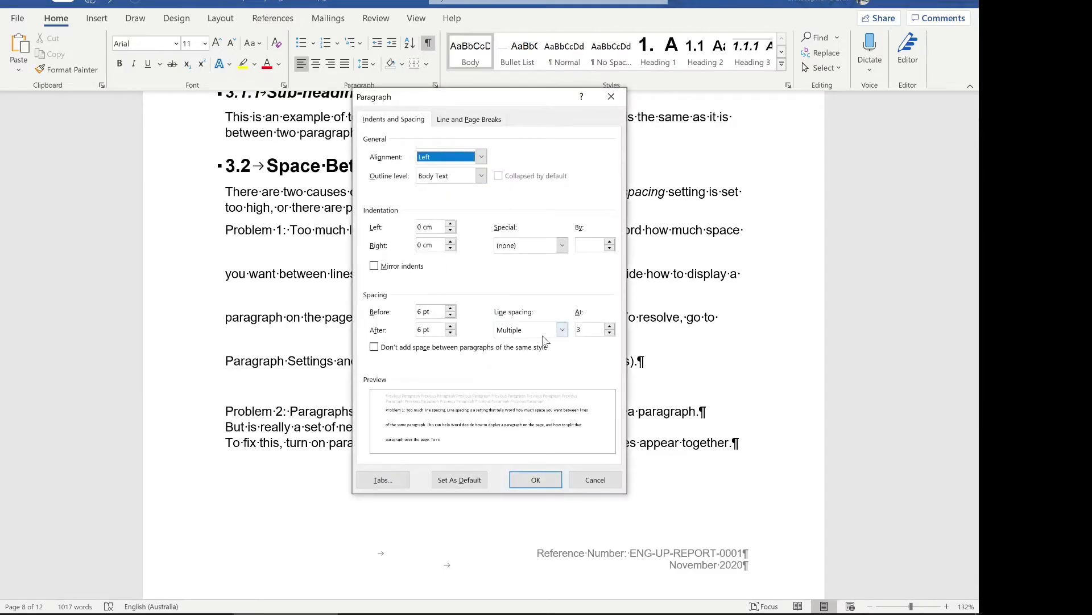
left_click(515, 330)
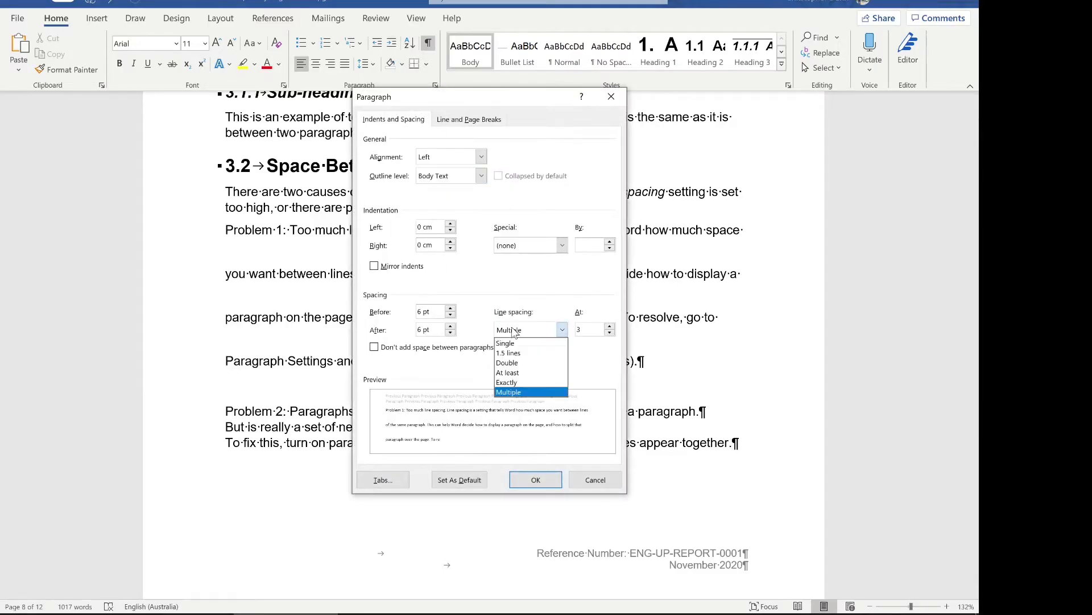
left_click(516, 394)
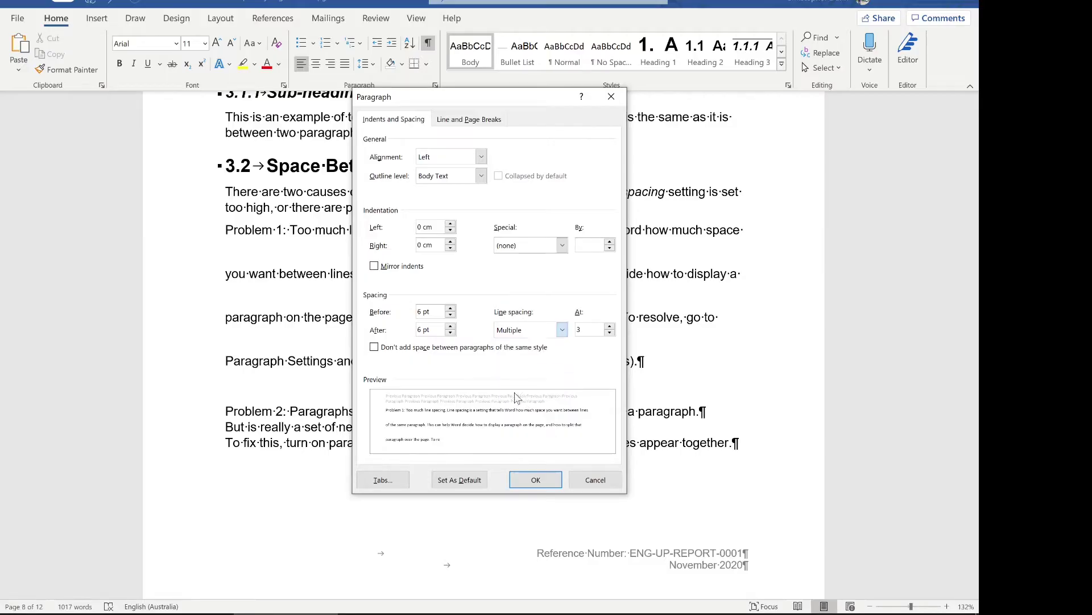
key("Tab")
type("1.")
left_click(538, 482)
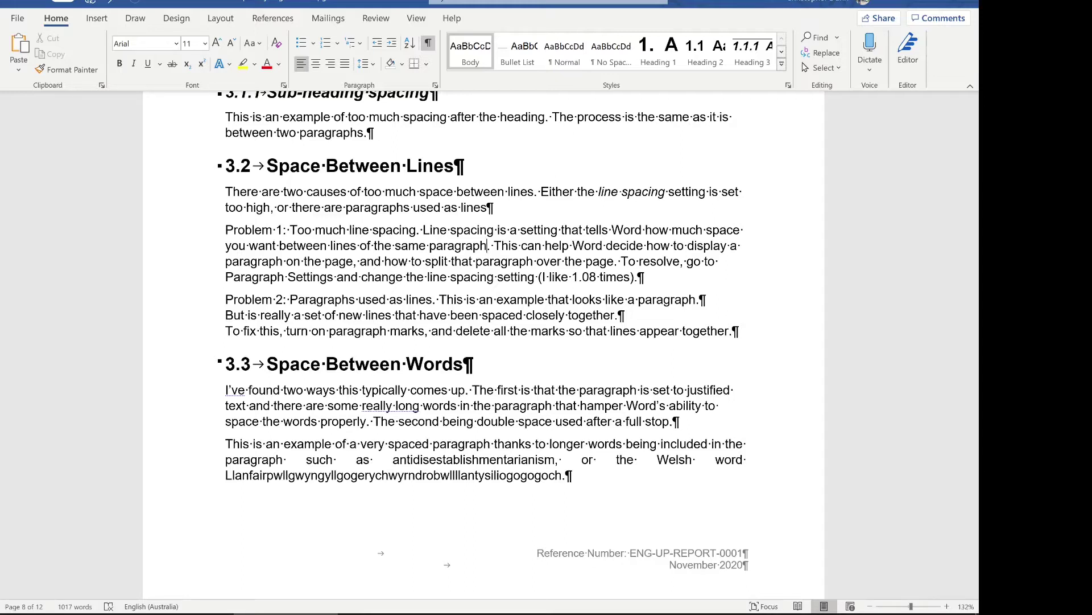
left_click(430, 44)
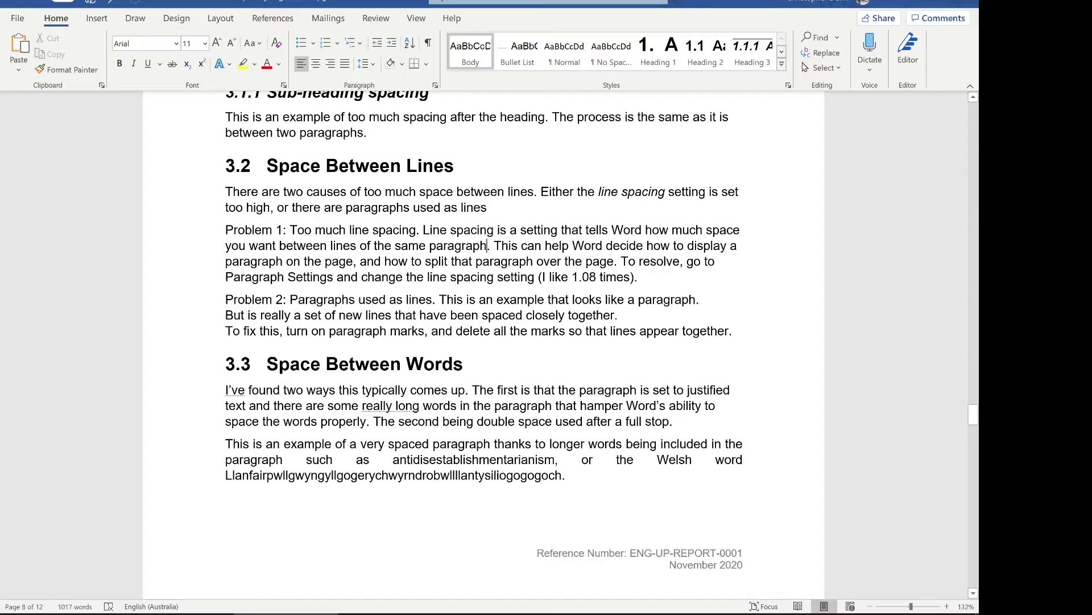
- Give the selected Problem 2 text 6 pt spacing before and 6 pt after
triple_click(421, 315)
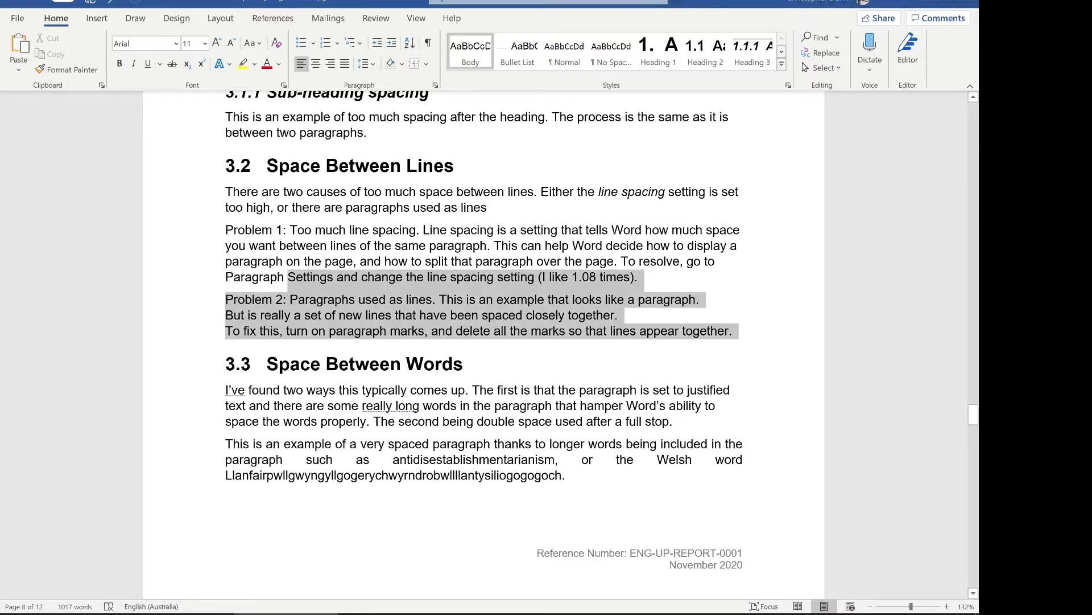
left_click(435, 85)
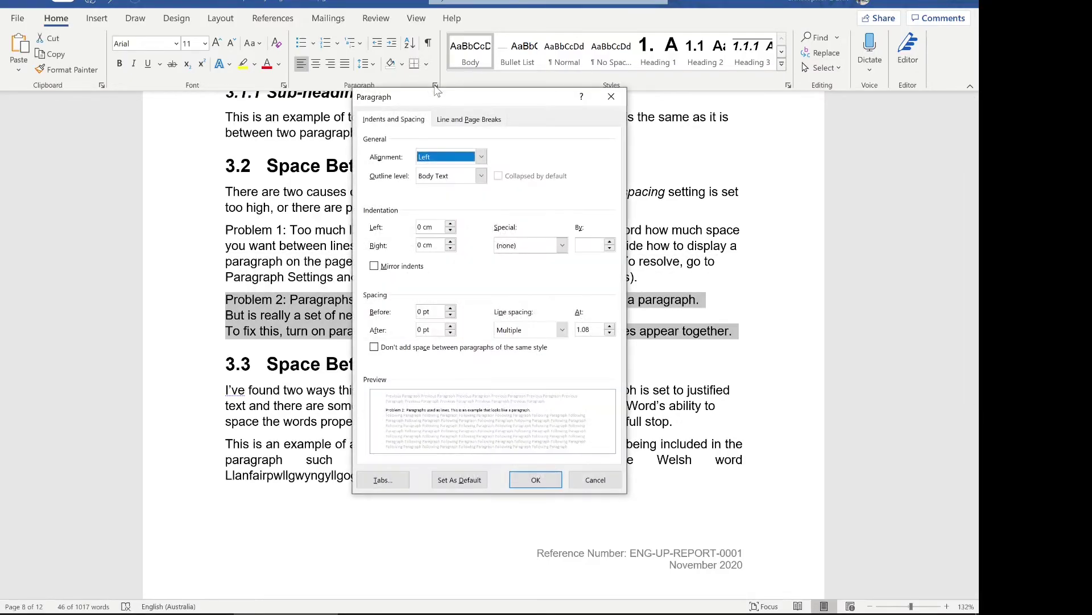
left_click(419, 311)
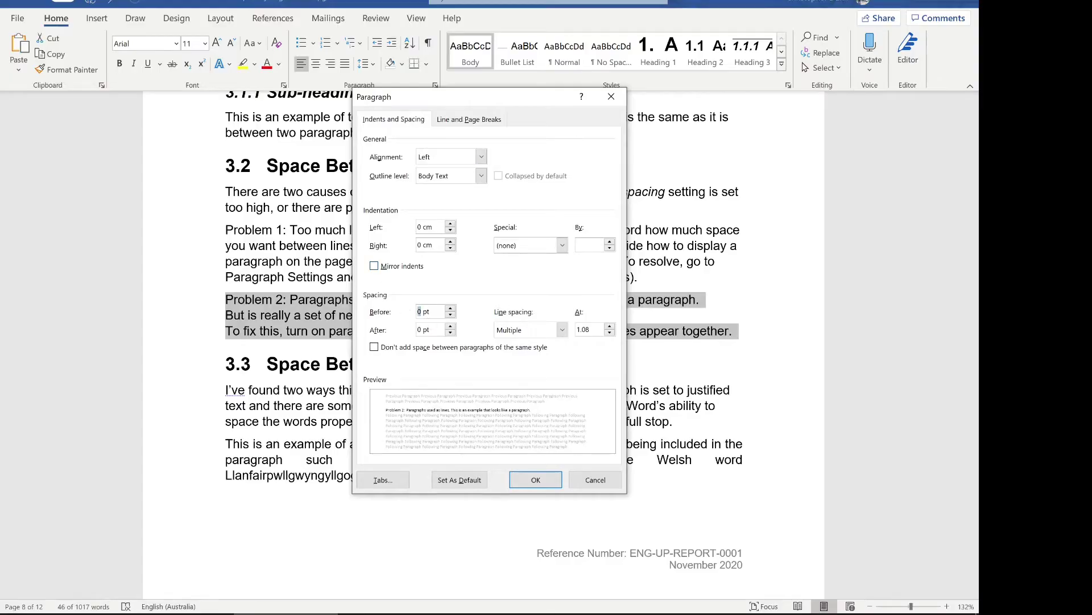
type("6")
double_click(420, 329)
type("6")
left_click(549, 482)
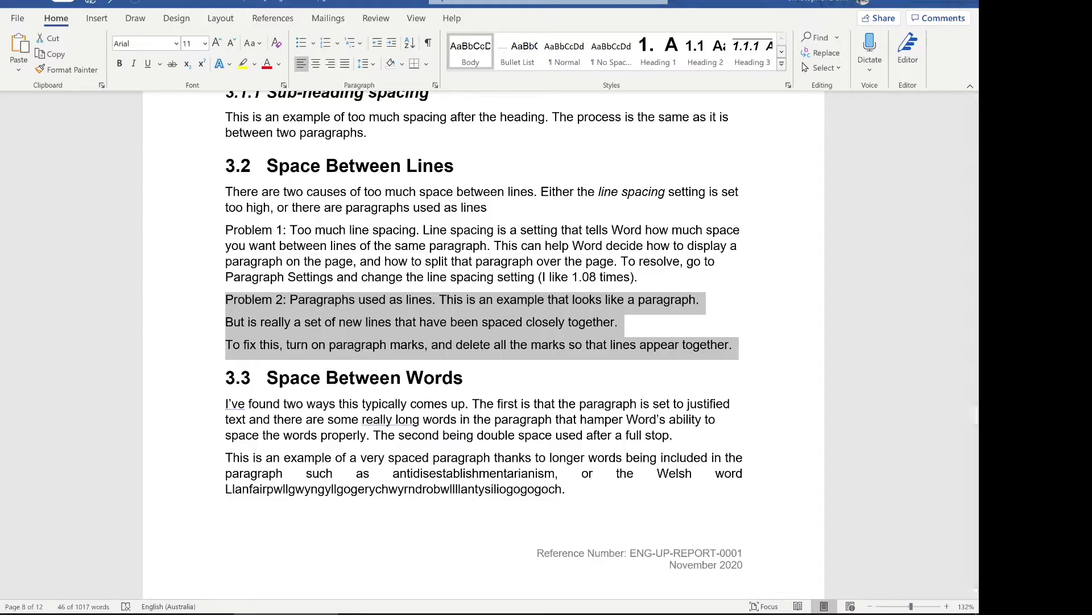
- Join the second line and the 'To fix this' line onto the Problem 2 paragraph
left_click(716, 310)
key("Delete")
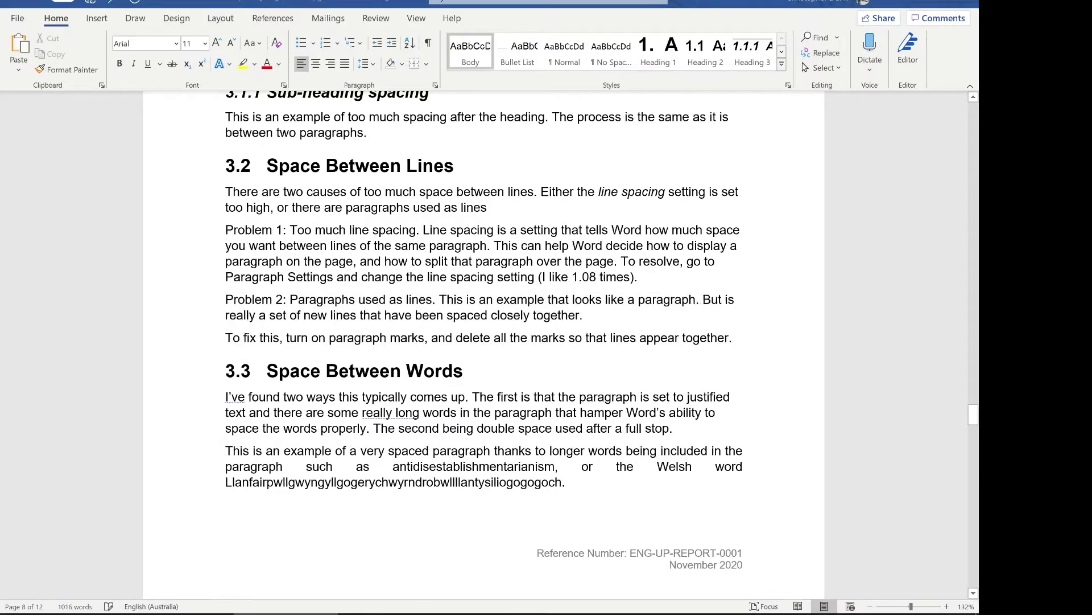
left_click(583, 315)
key("Delete")
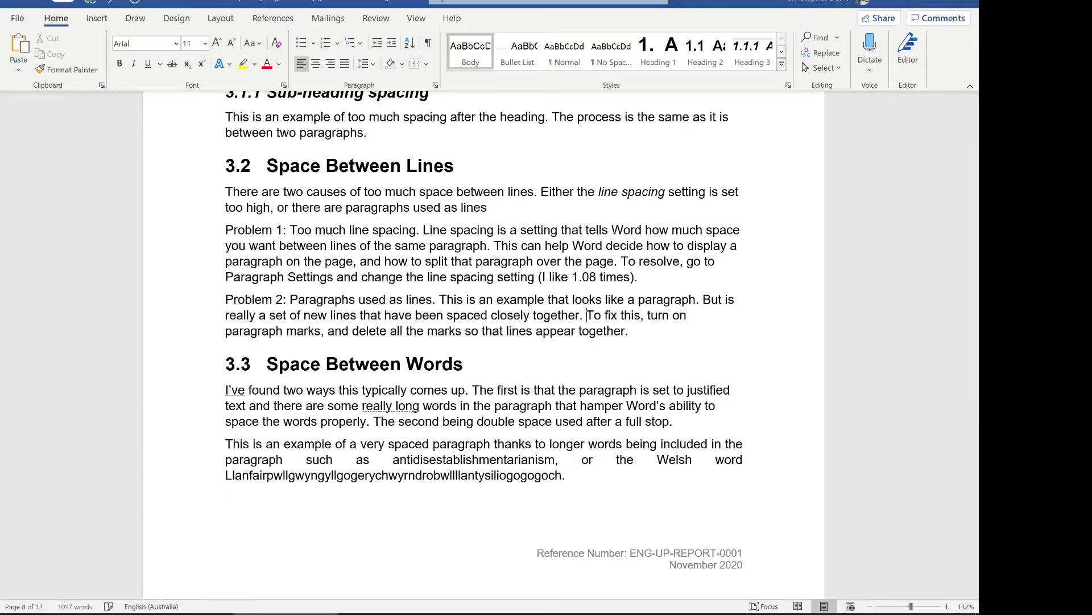